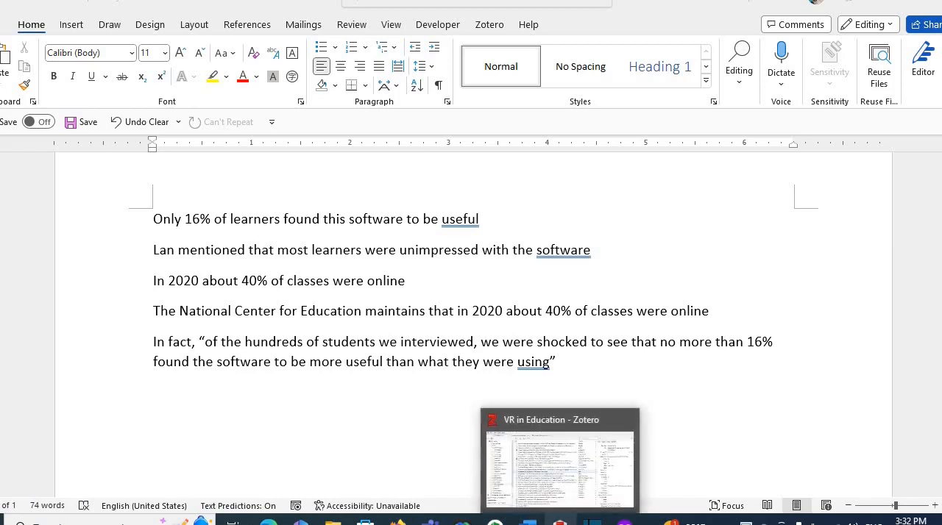
- Look up the NCES fast facts entry in Zotero's VR in Education collection and return to the Word document
left_click(560, 523)
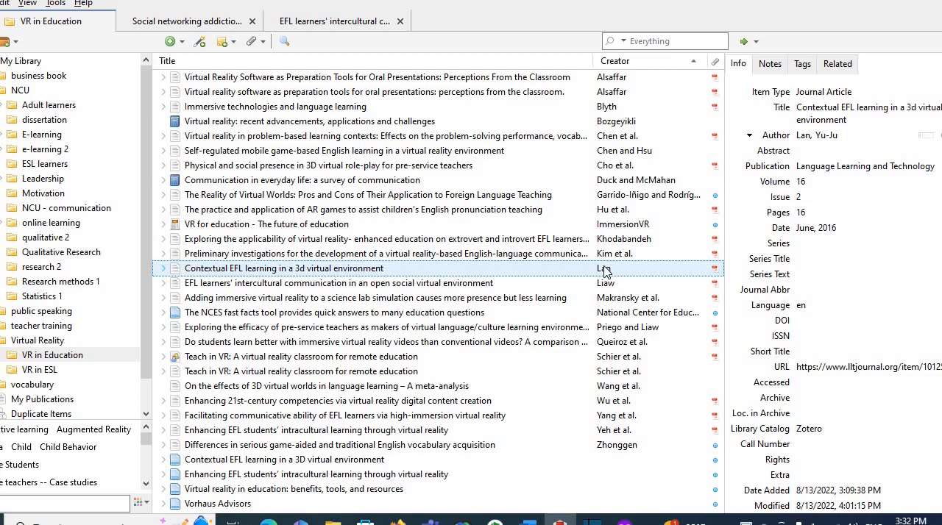
left_click(613, 314)
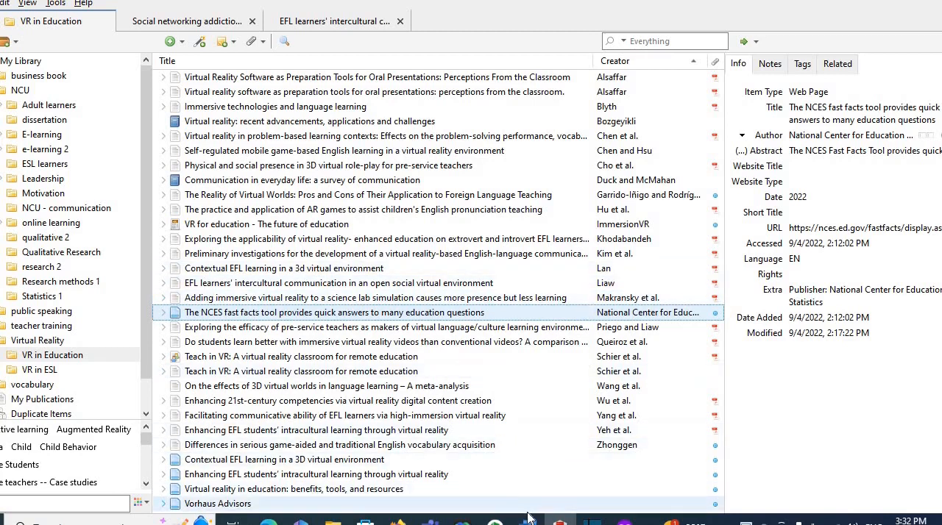
mouse_move(542, 521)
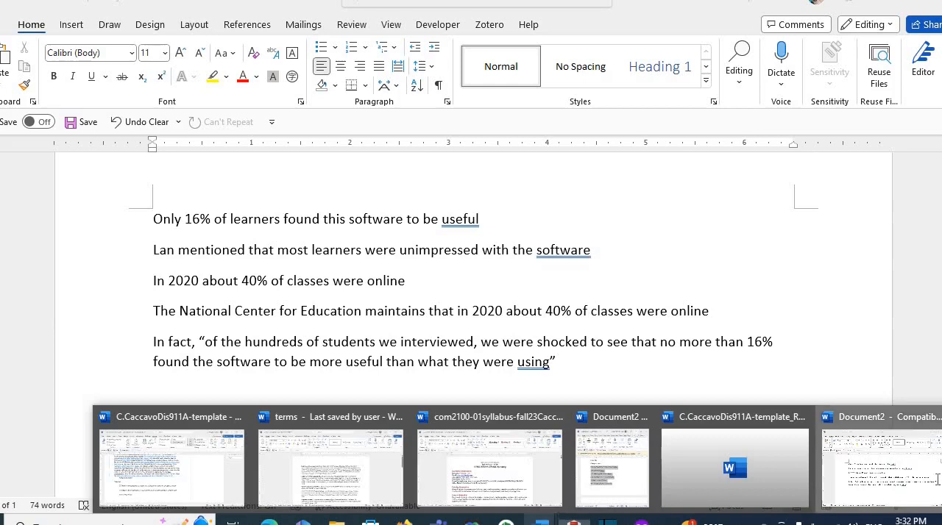
left_click(935, 484)
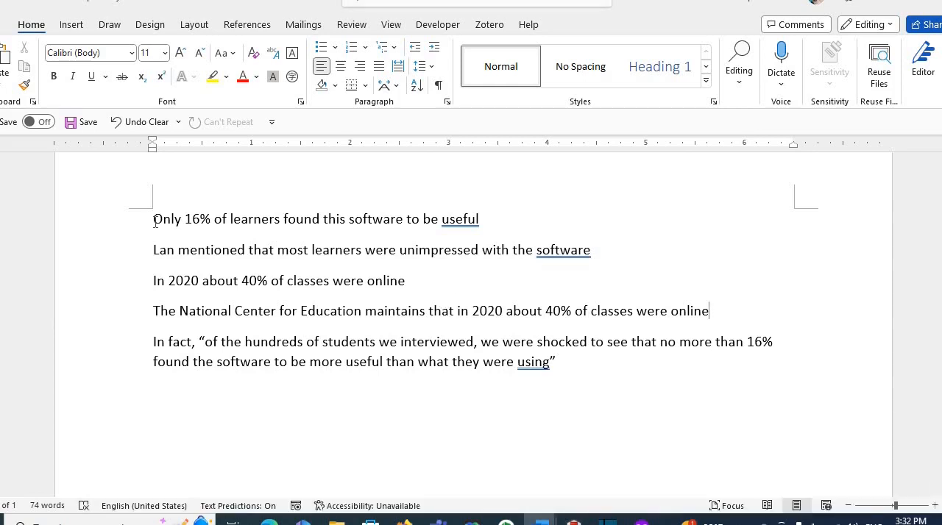
- Start a Zotero citation after "useful" in the first sentence, using American Psychological Association (APA) 7th edition with citations stored as fields
double_click(482, 221)
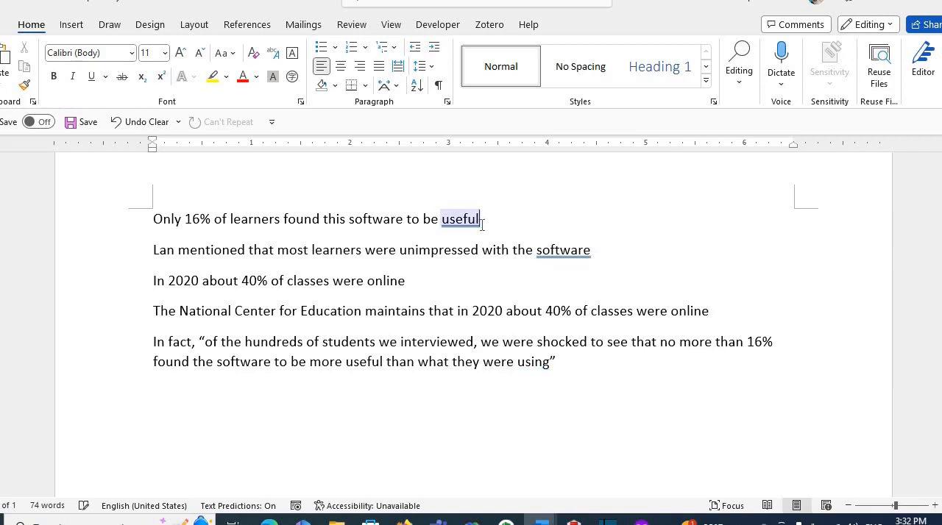
double_click(480, 219)
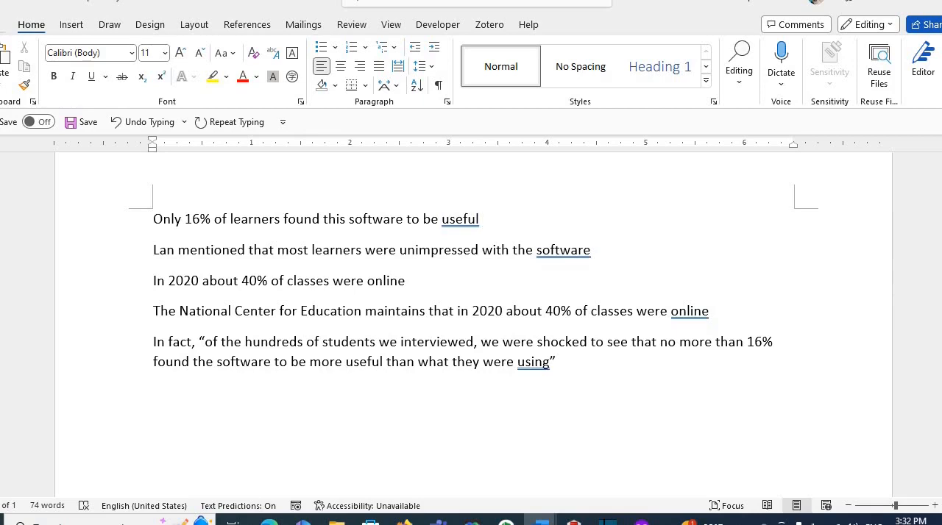
left_click(490, 25)
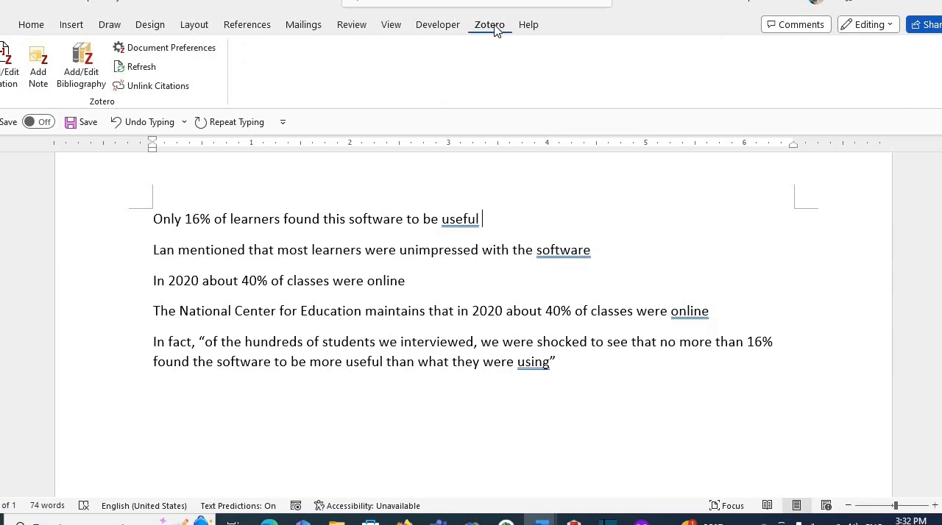
left_click(9, 69)
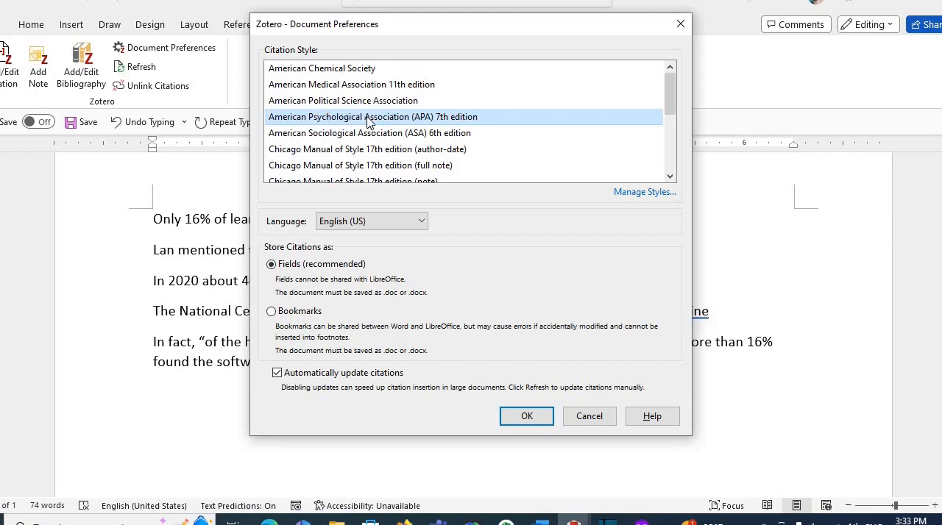
left_click(526, 417)
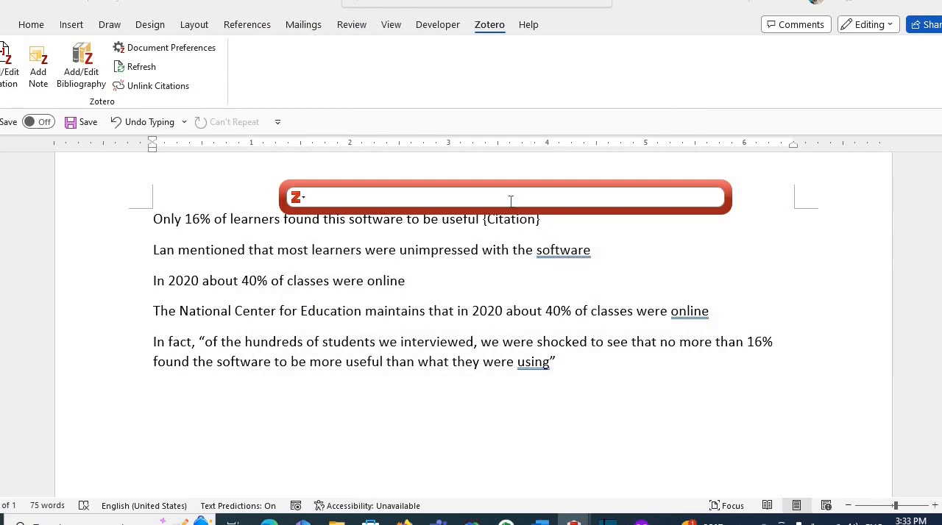
- Cite the 2016 article "Contextual EFL learning in a 3d virtual environment" at the end of the first sentence
type("la")
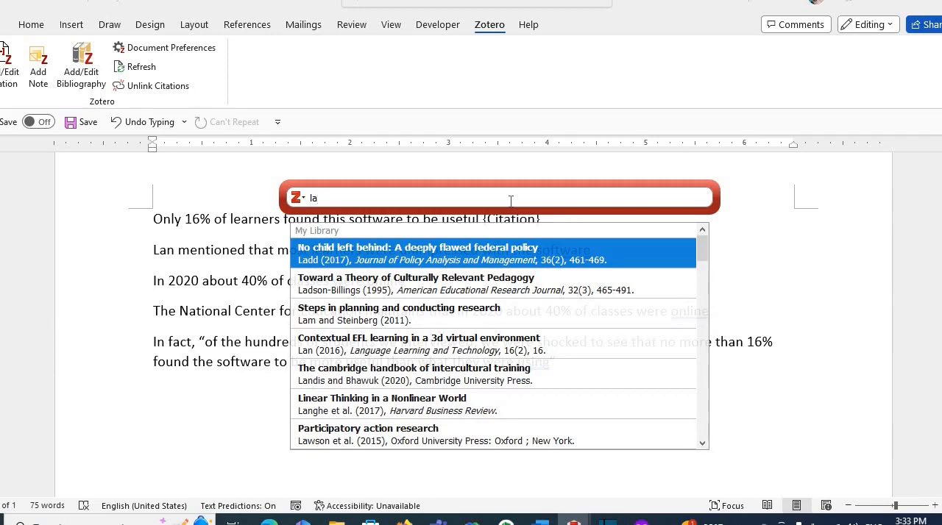
key("Down")
key("Down")
key("Down")
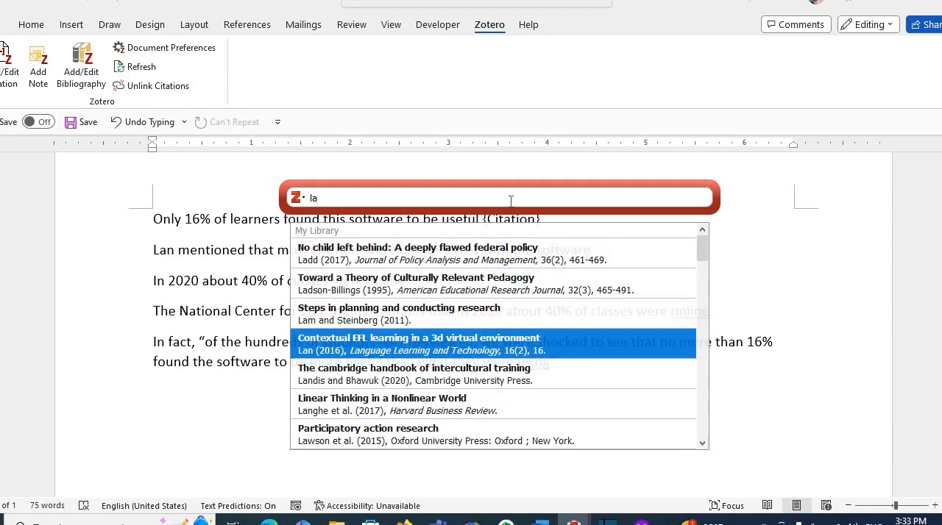
key("Return")
key("Return")
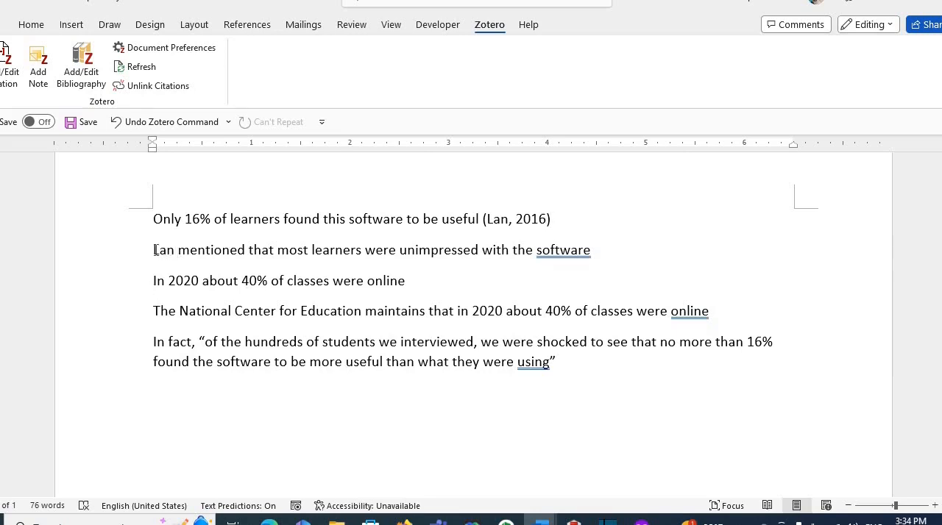
- Insert a citation of the same 2016 EFL article directly after the author's name that opens the second sentence
left_click_drag(154, 250, 181, 251)
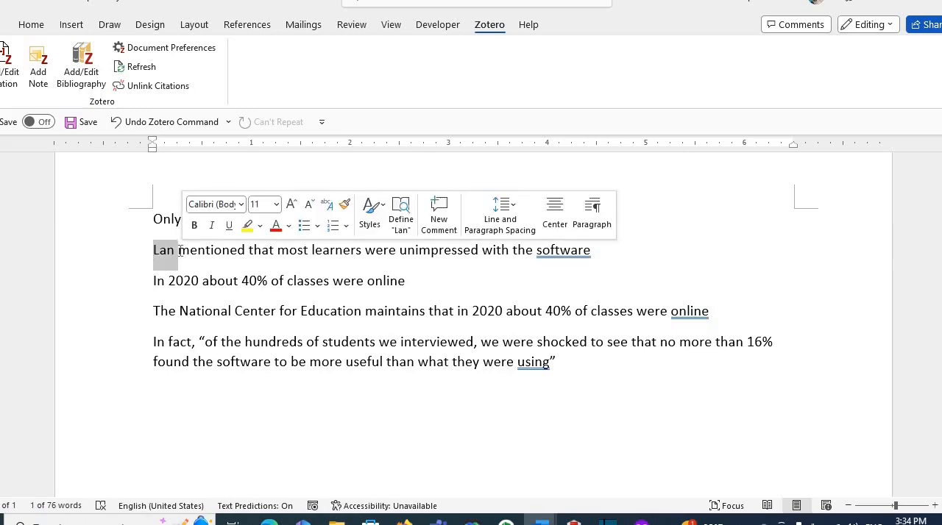
left_click(178, 250)
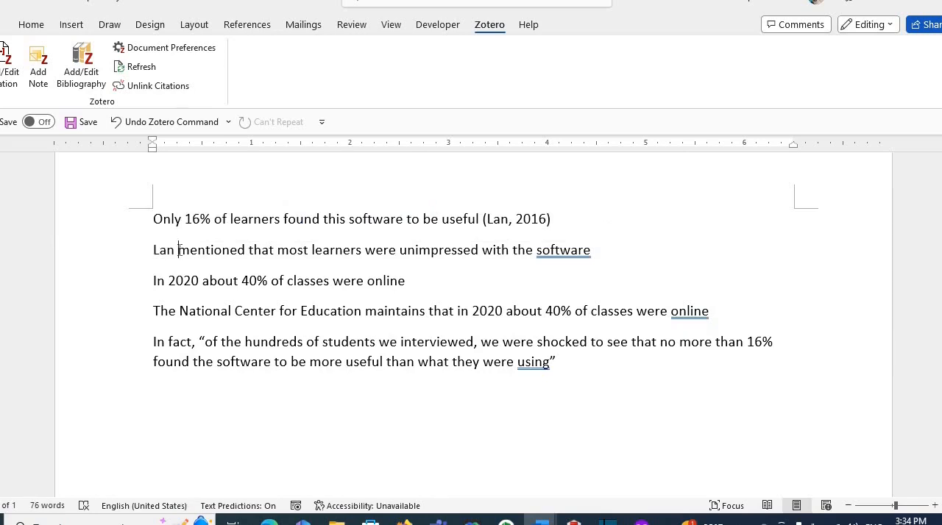
left_click(7, 60)
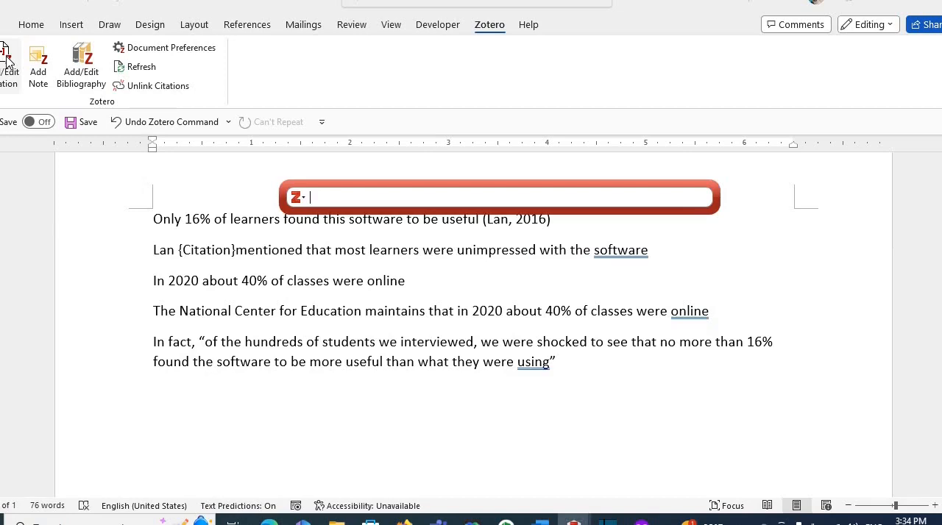
type("la")
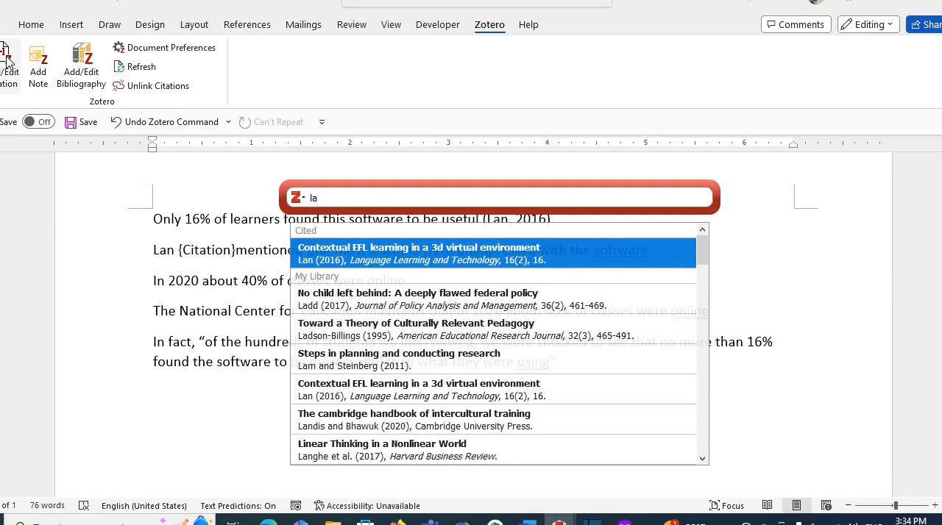
key("Return")
key("Return")
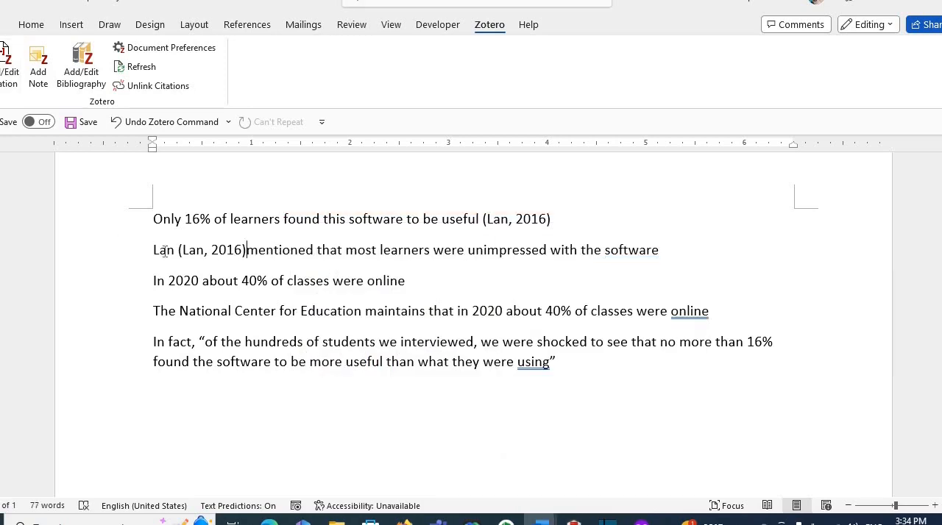
- Omit the author from the second sentence's citation and add a space between the citation and "mentioned"
left_click_drag(179, 250, 249, 249)
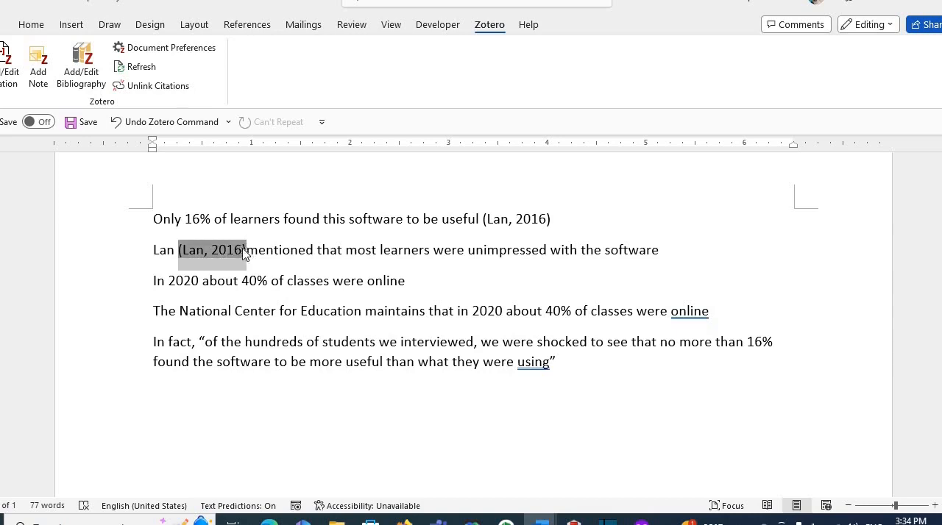
left_click(12, 77)
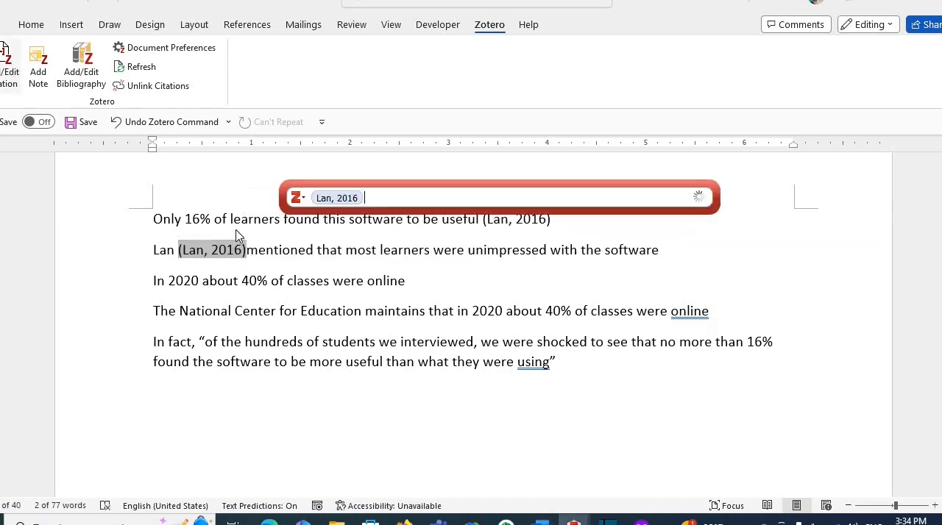
left_click(331, 200)
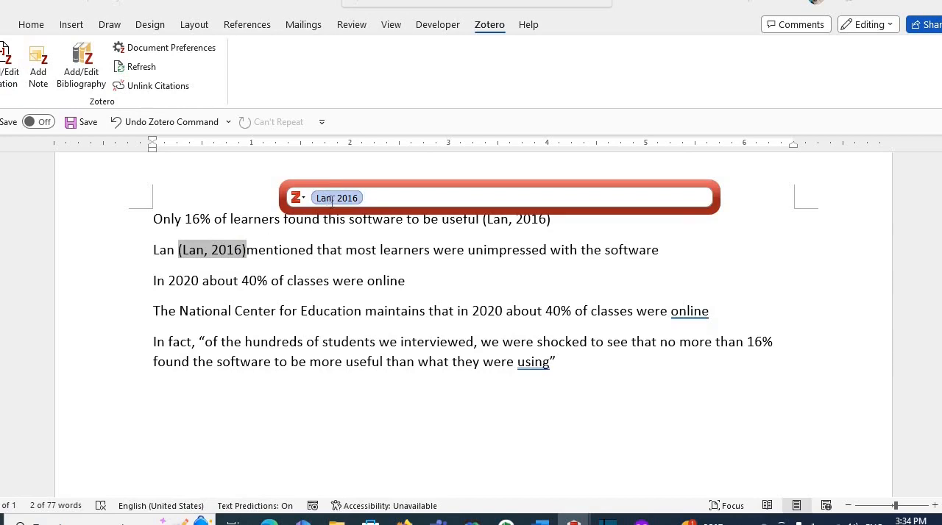
left_click(332, 199)
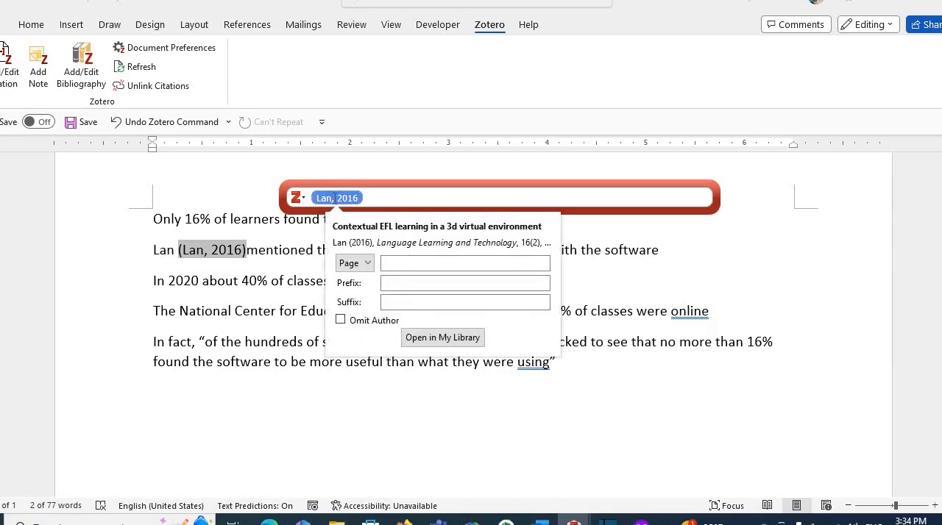
left_click(342, 325)
left_click(383, 197)
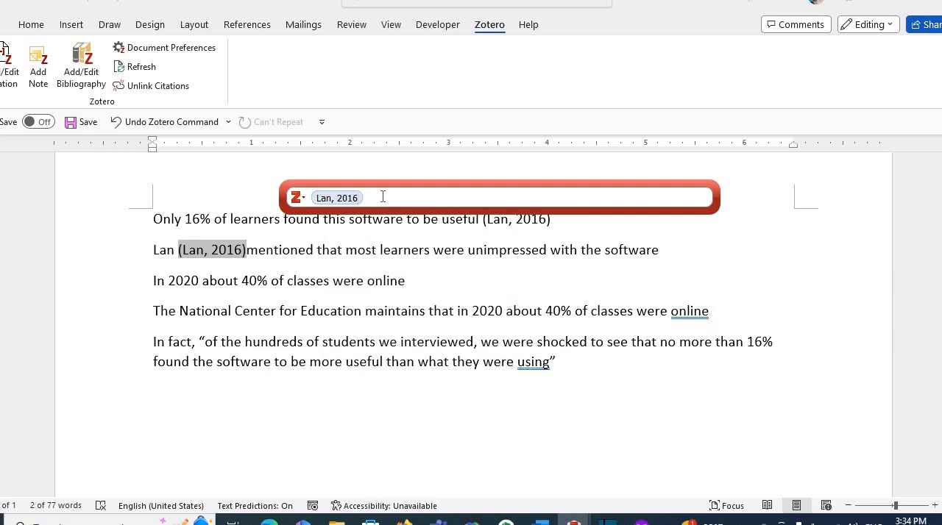
key("Return")
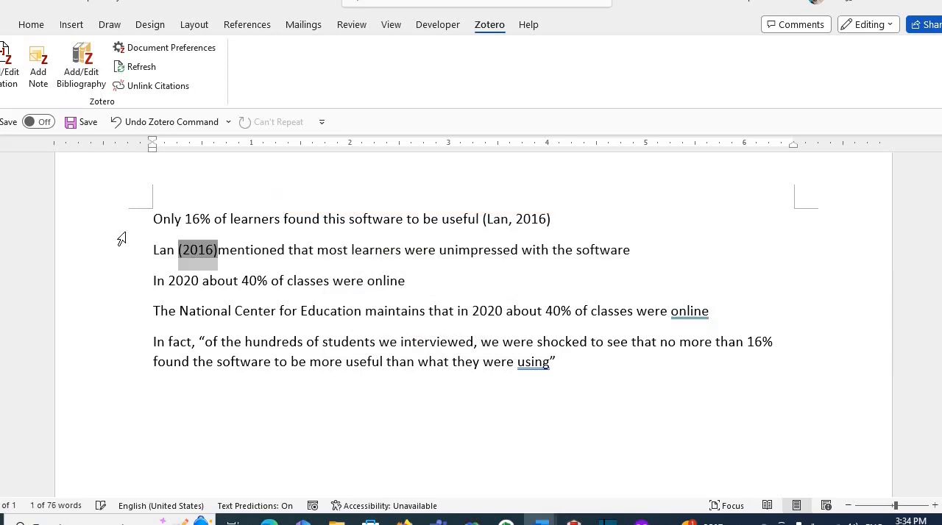
left_click_drag(153, 249, 189, 249)
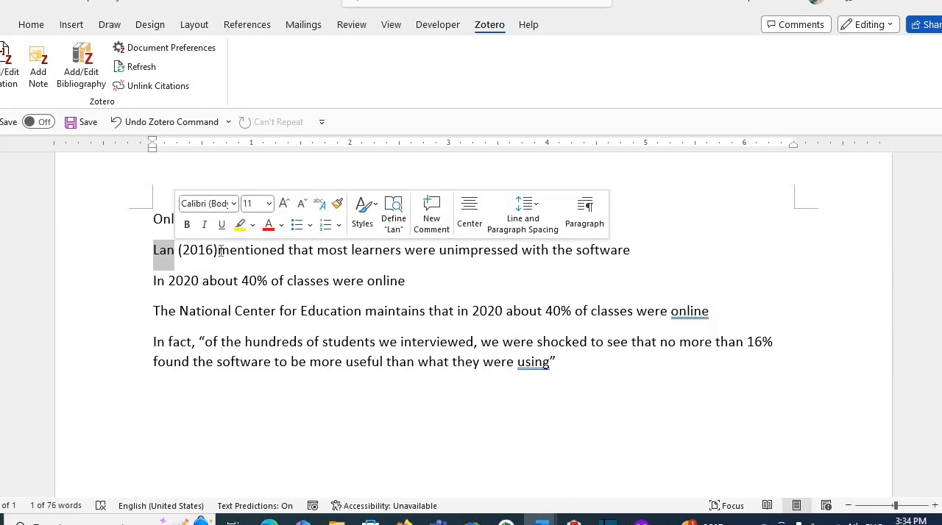
left_click(220, 251)
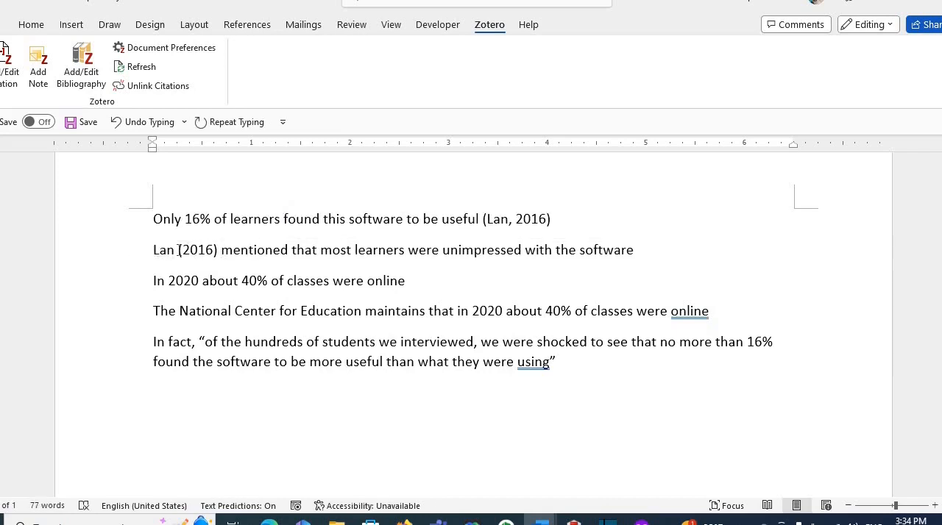
left_click_drag(178, 250, 230, 253)
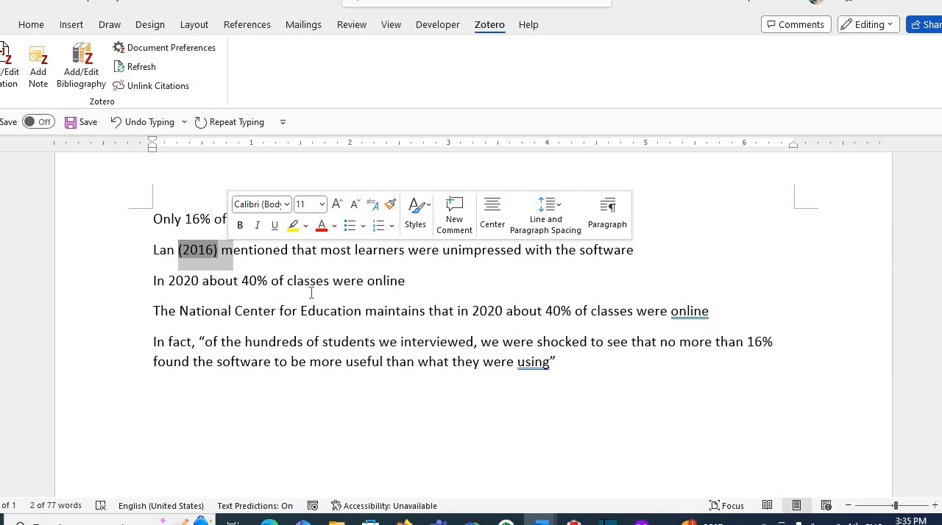
- Cite the National Center for Education Statistics (2022) fast facts page after "online" in the third sentence
left_click(412, 285)
left_click_drag(150, 278, 427, 321)
left_click(412, 287)
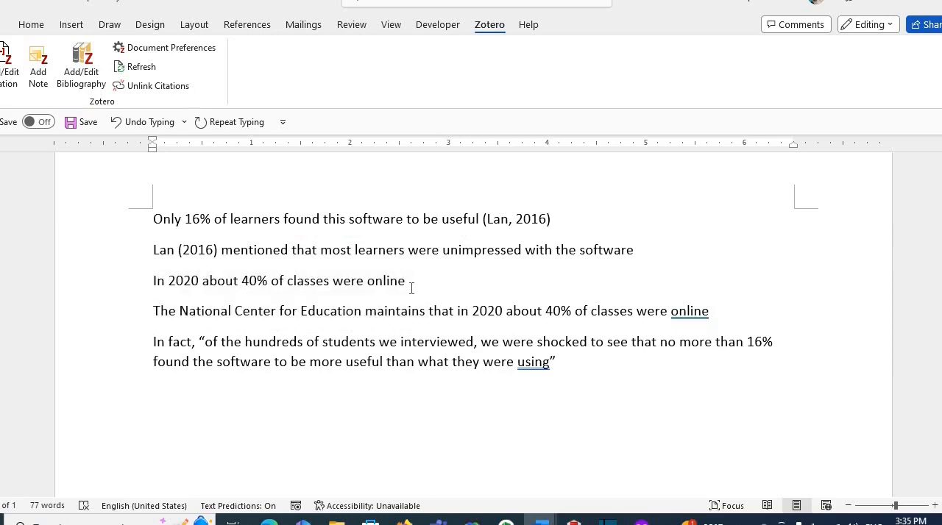
left_click(6, 61)
type("nat")
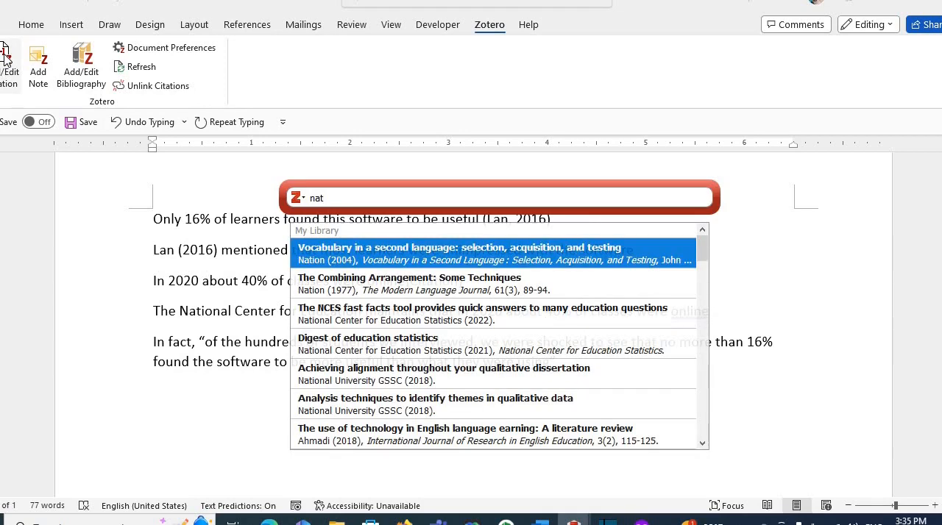
key("Down")
key("Down")
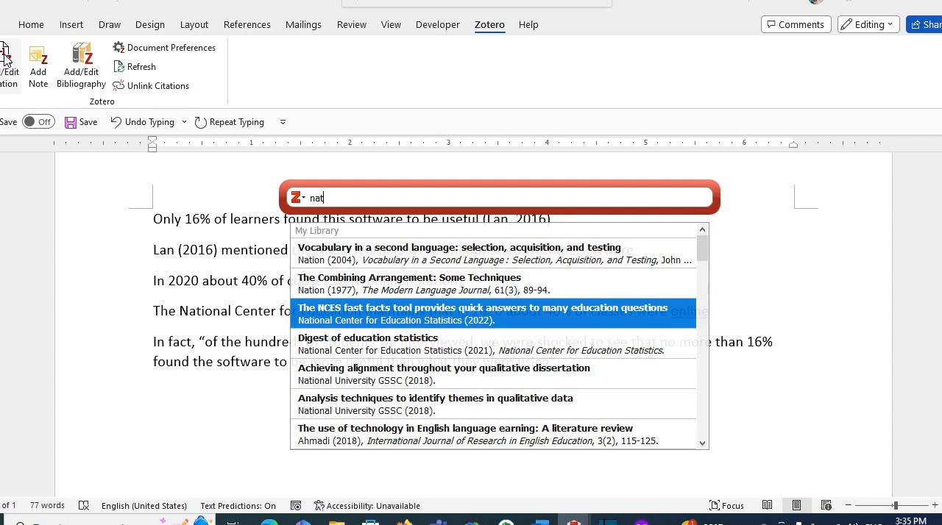
key("Return")
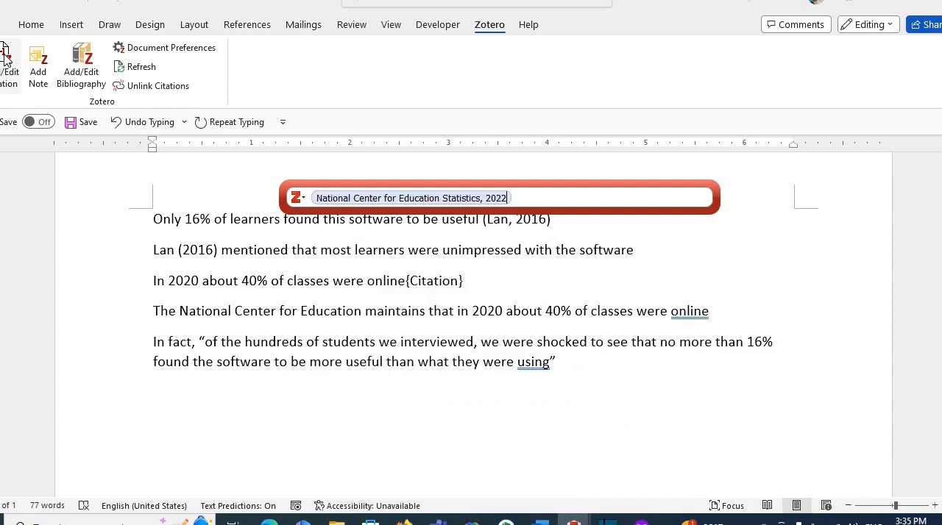
key("Return")
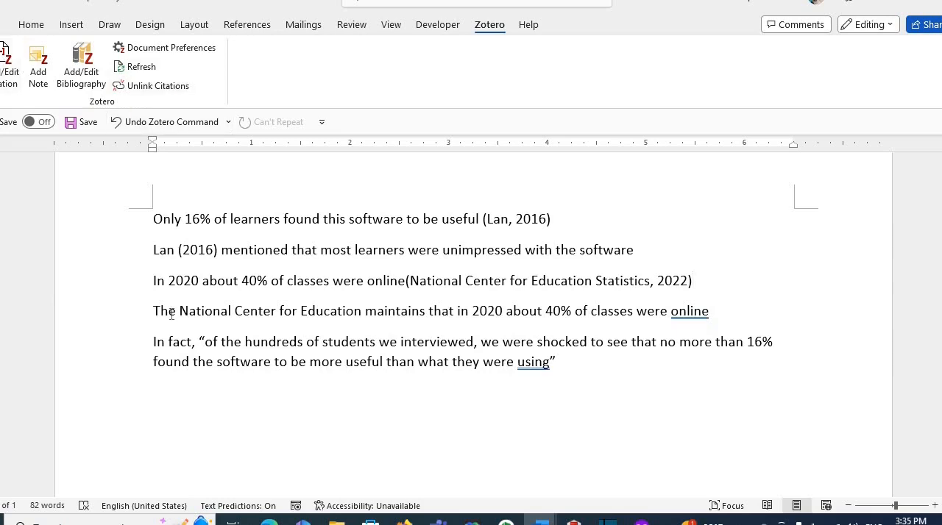
- Add the word "Statistics" after "National Center for Education" in the fourth sentence
left_click_drag(157, 312, 362, 311)
left_click(363, 311)
type("Sta")
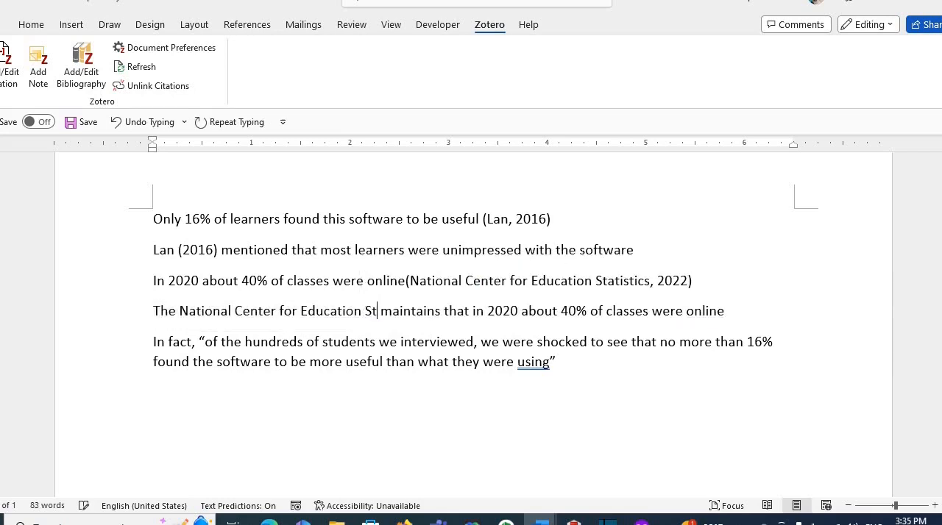
type("tisti")
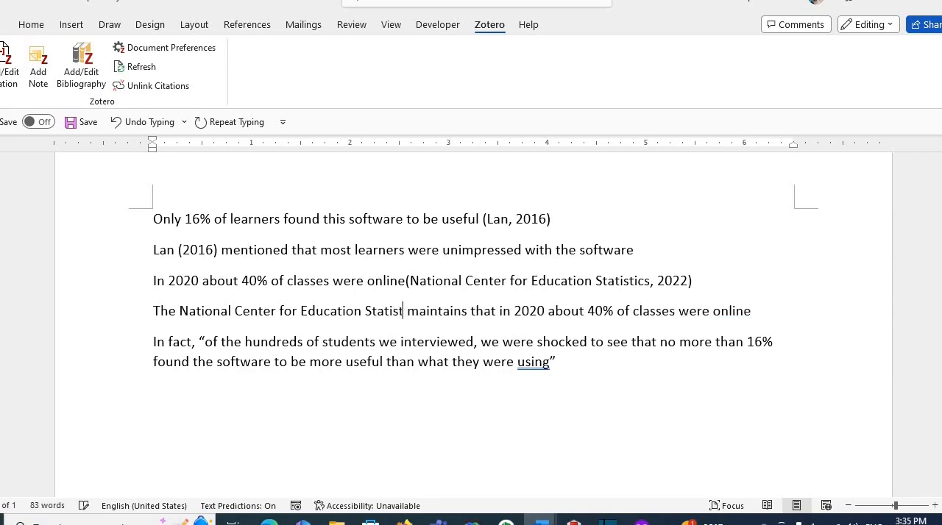
type("cs")
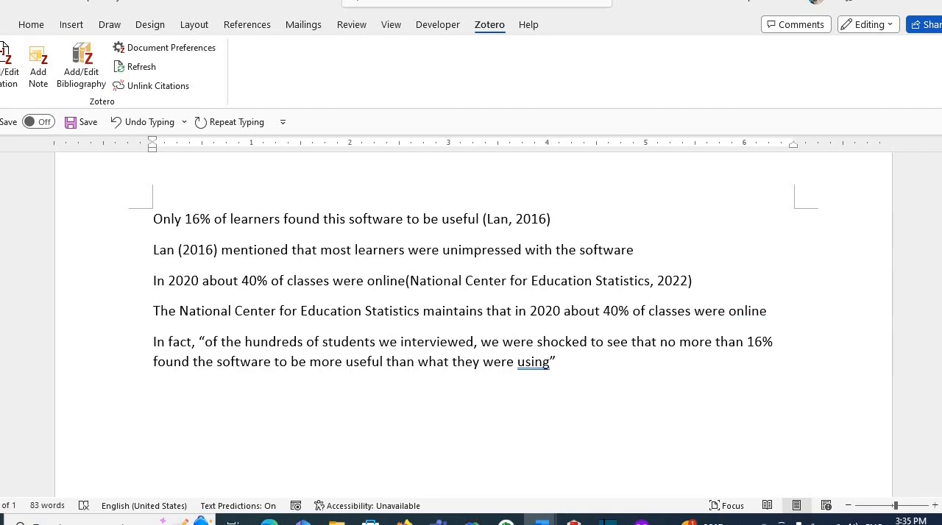
- Cite the National Center for Education Statistics (2022) fast facts page before "maintains" in the fourth sentence, with the author omitted
left_click(10, 63)
type("nat")
left_click(373, 263)
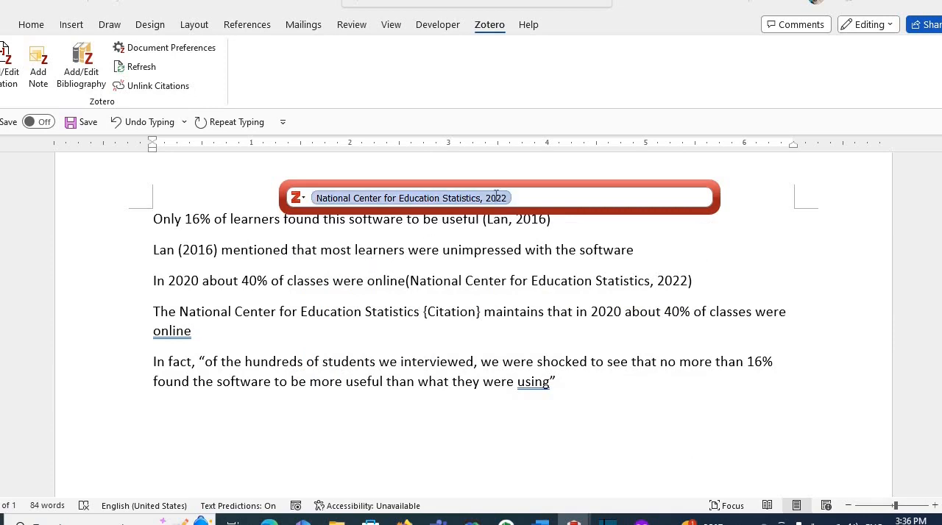
left_click(444, 198)
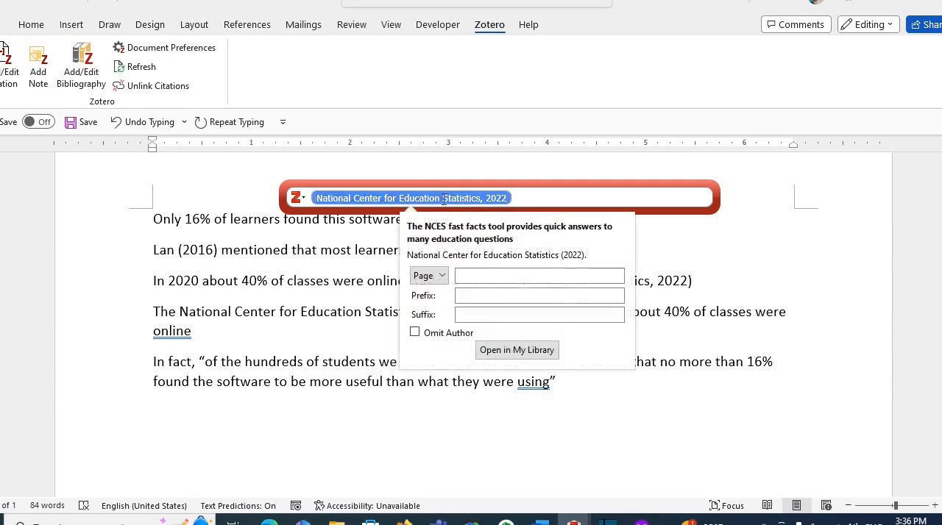
left_click(414, 333)
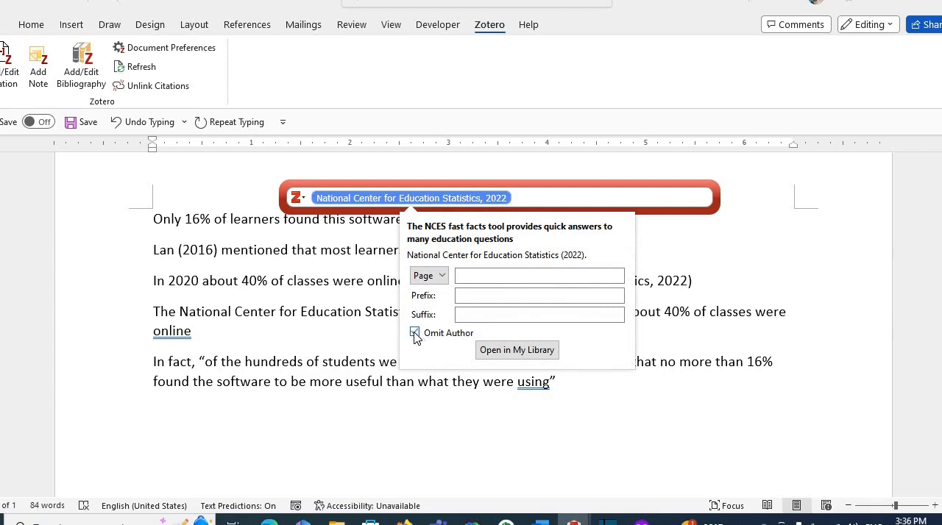
left_click(528, 197)
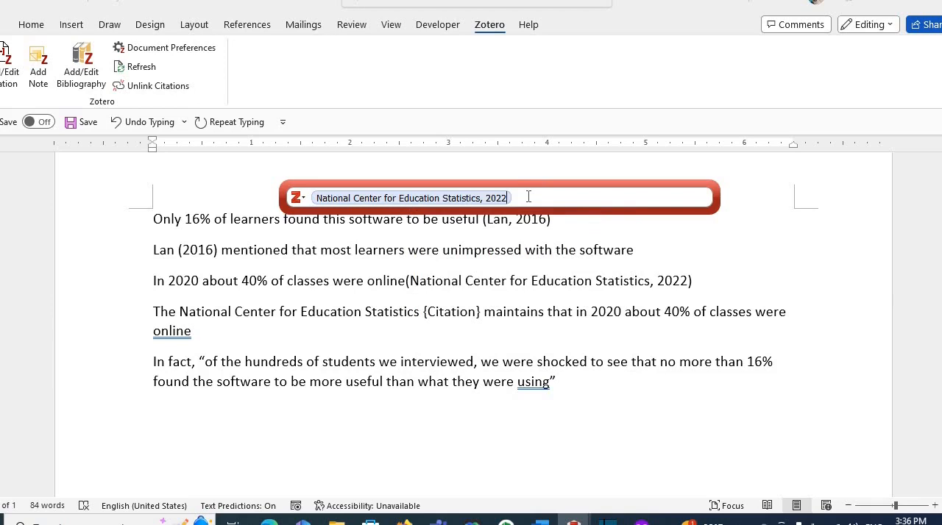
key("Return")
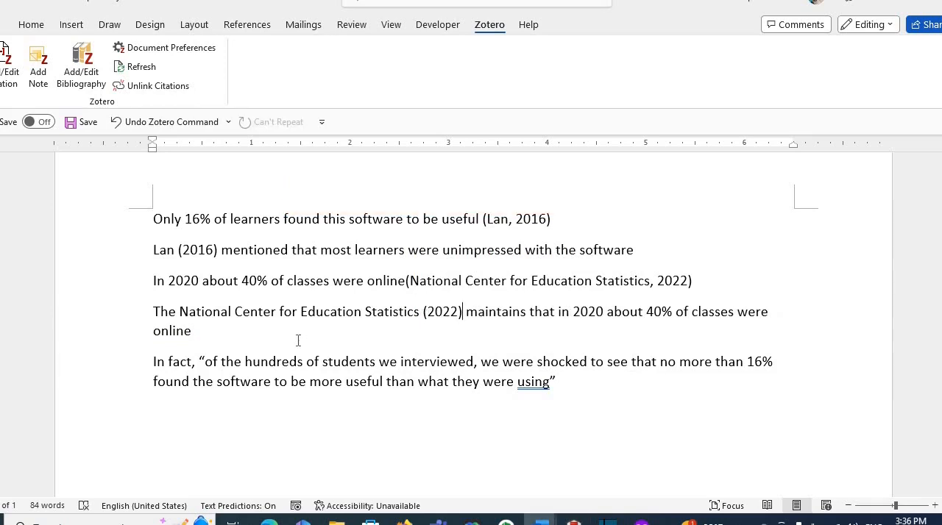
- Add a period at the end of each of the first four sentences
left_click(550, 219)
type(".")
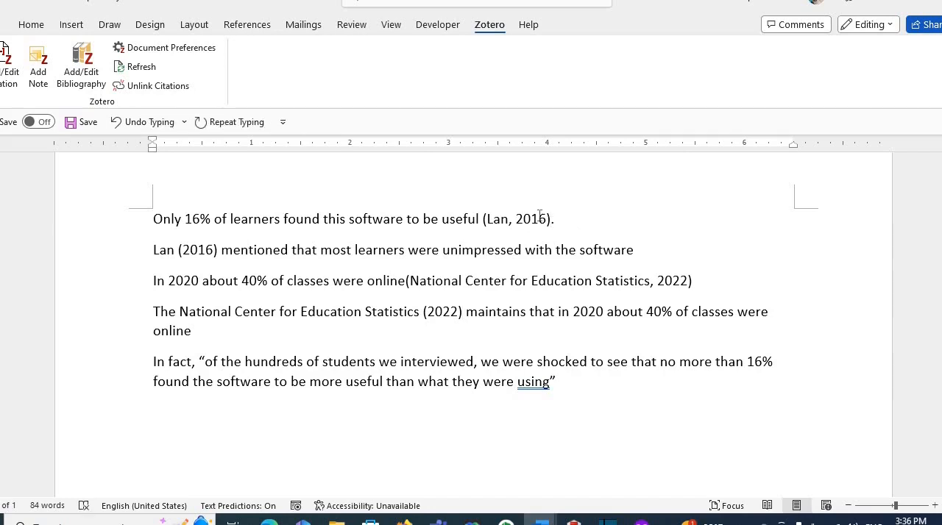
left_click(635, 255)
type(".")
left_click(694, 284)
type(".")
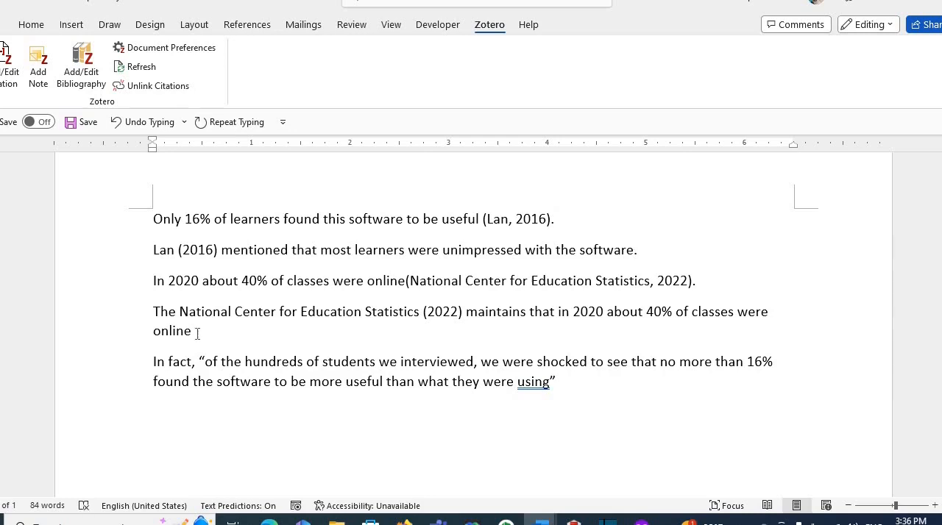
left_click(197, 334)
type(".")
- Cite the 2016 article "Contextual EFL learning in a 3d virtual environment" after the closing quotation mark of the last sentence, with page 23
left_click_drag(153, 364, 556, 388)
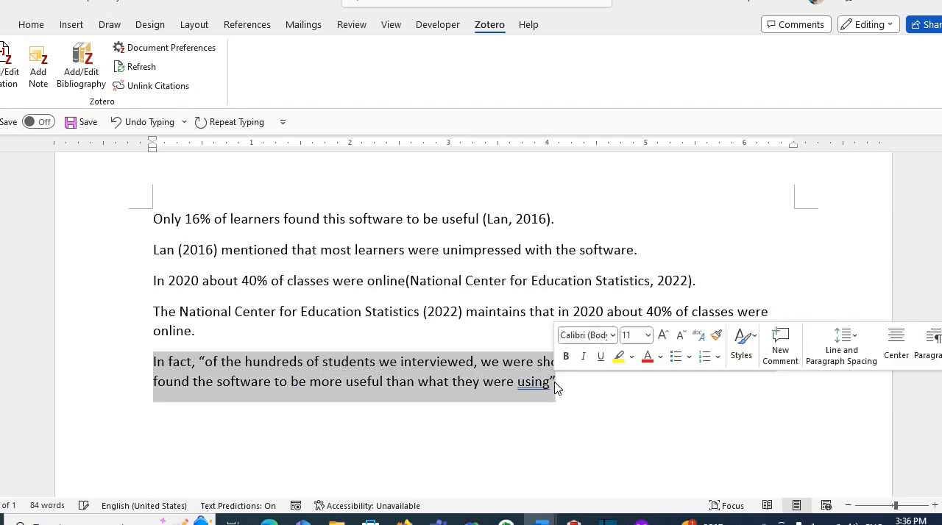
left_click(557, 387)
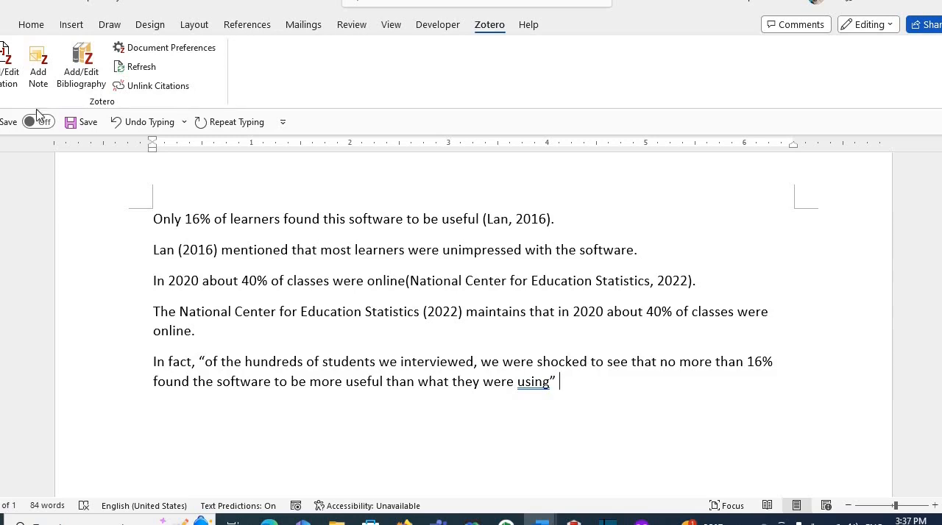
left_click(9, 69)
type("la")
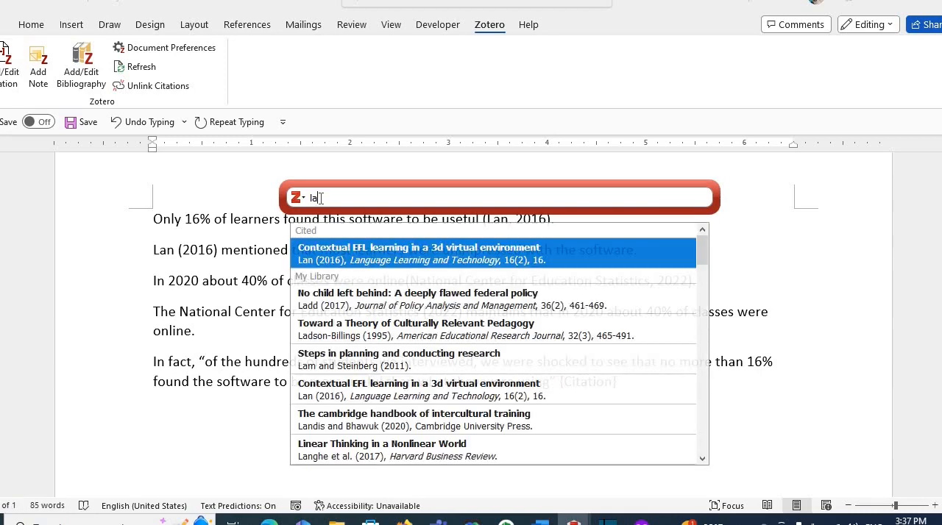
key("Return")
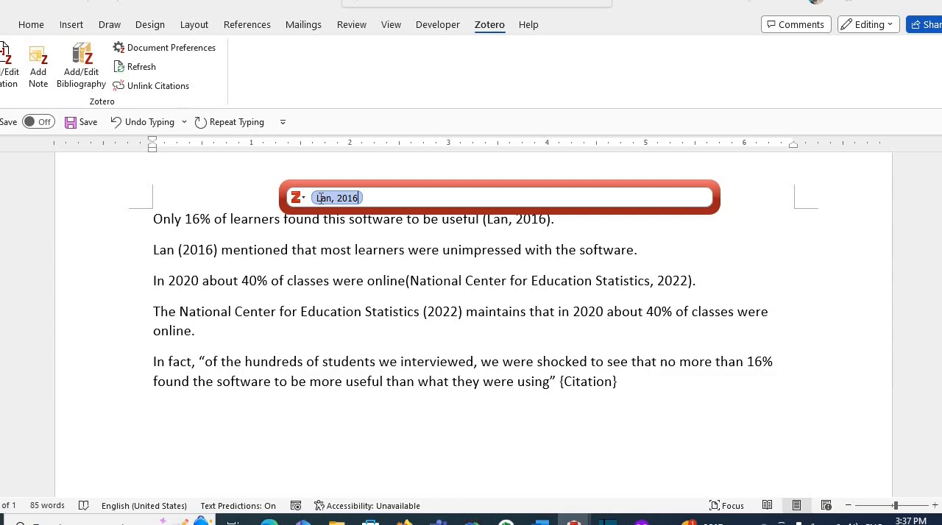
left_click(322, 198)
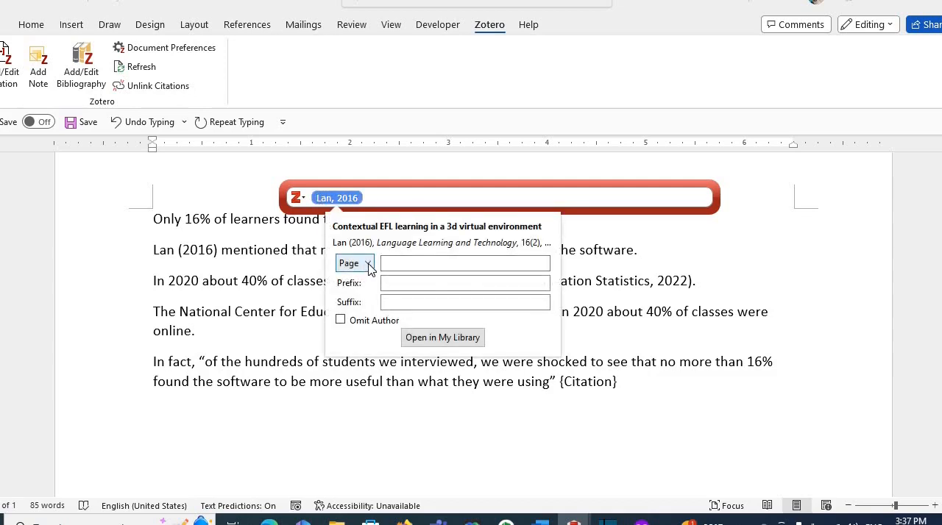
left_click(405, 262)
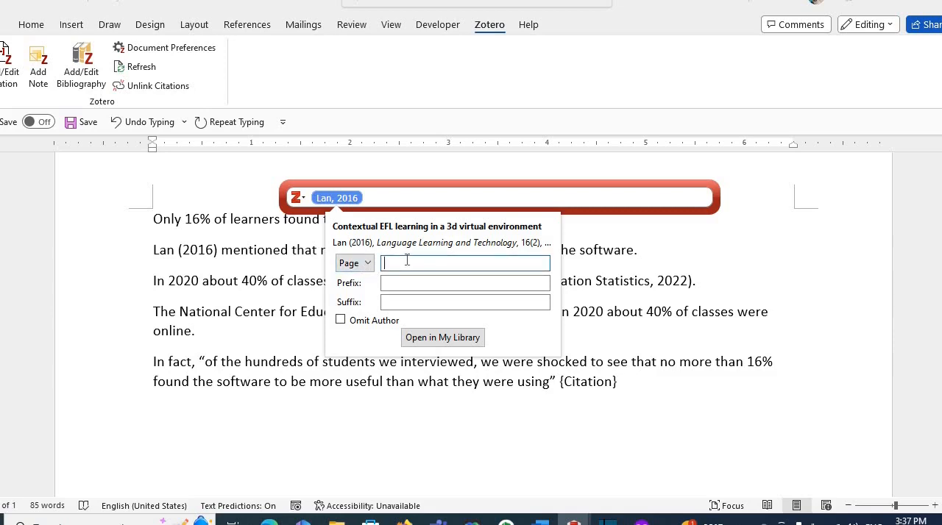
type("23")
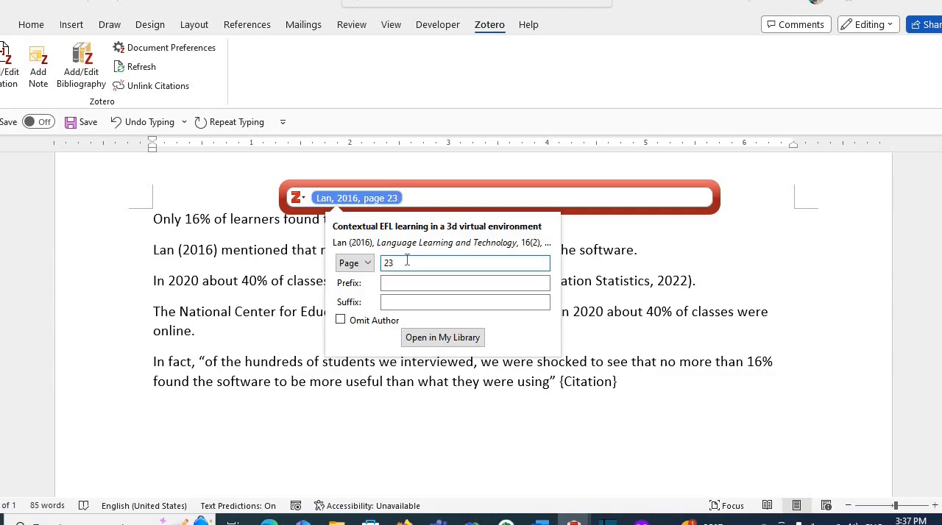
key("Return")
key("Return")
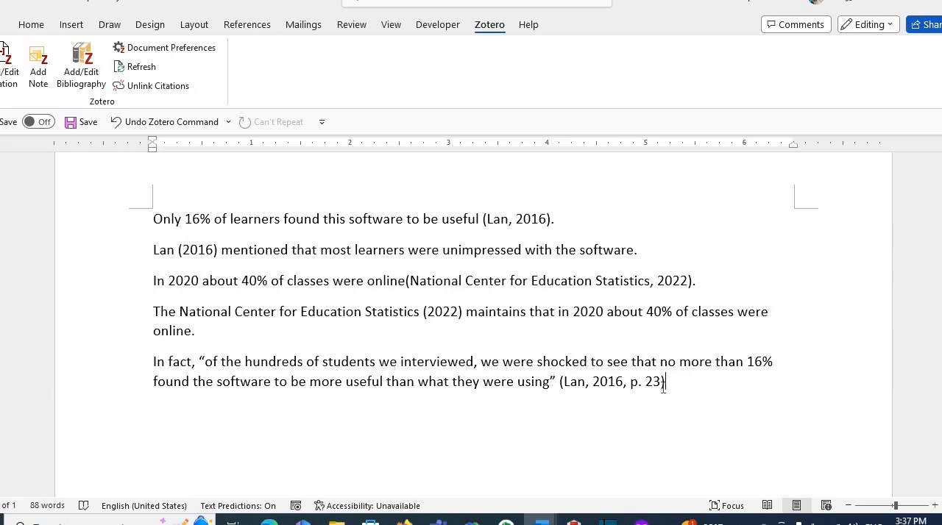
- Add a period after the citation that closes the quoted sentence
left_click_drag(589, 383, 559, 389)
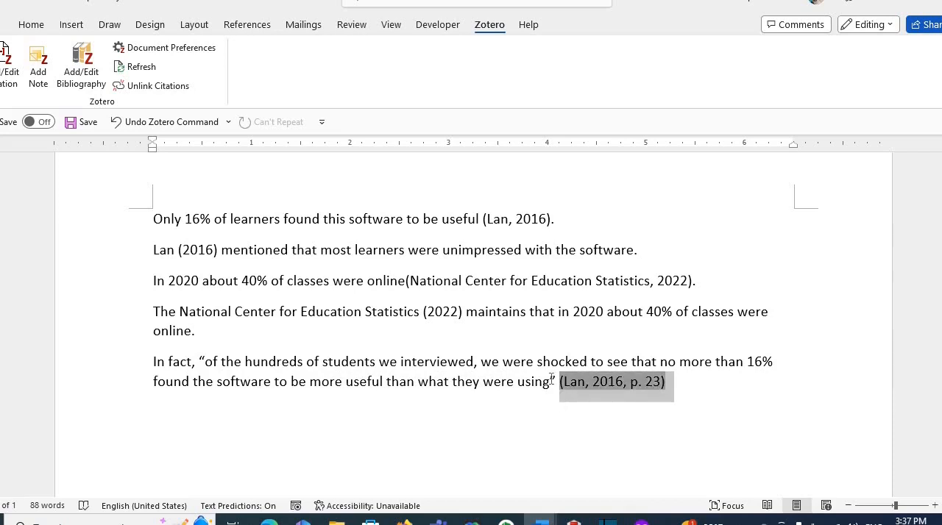
left_click(551, 386)
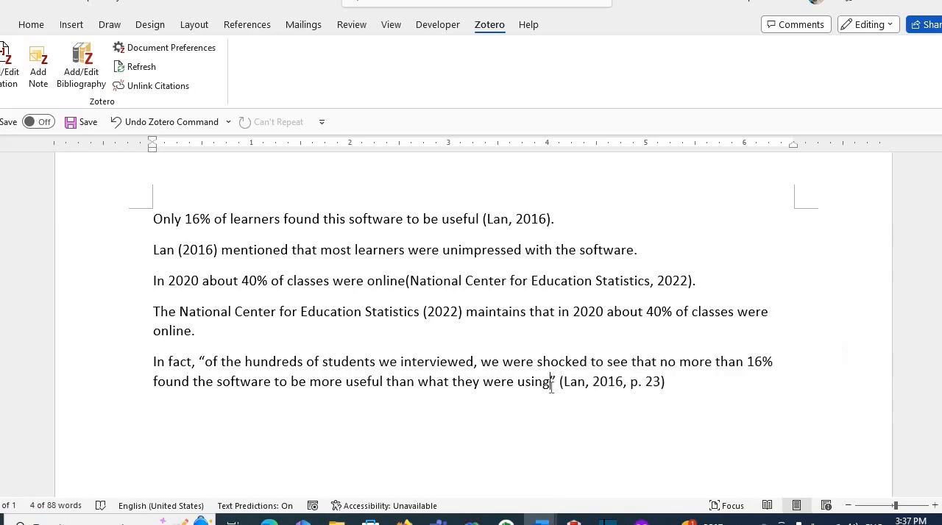
left_click(669, 385)
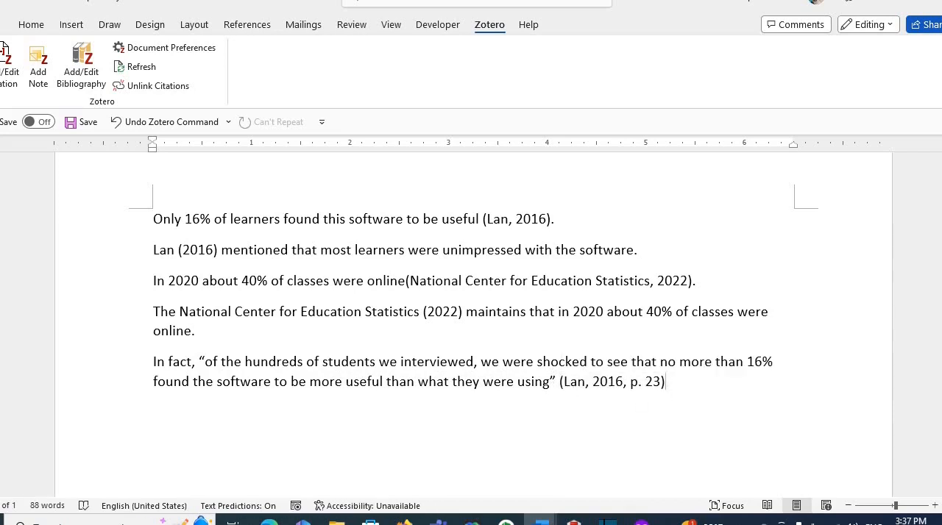
type(".")
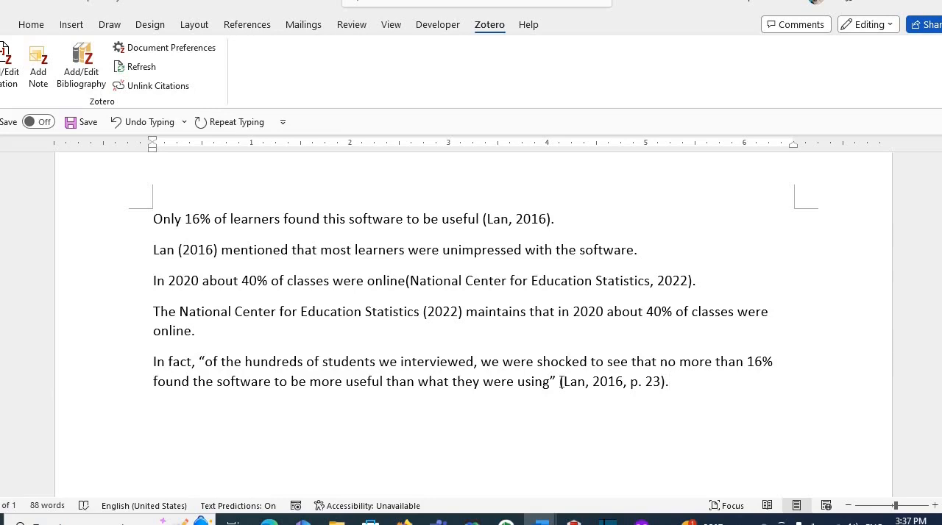
- Edit the quoted sentence's citation to use Paragraph as its locator type
left_click_drag(562, 382, 666, 382)
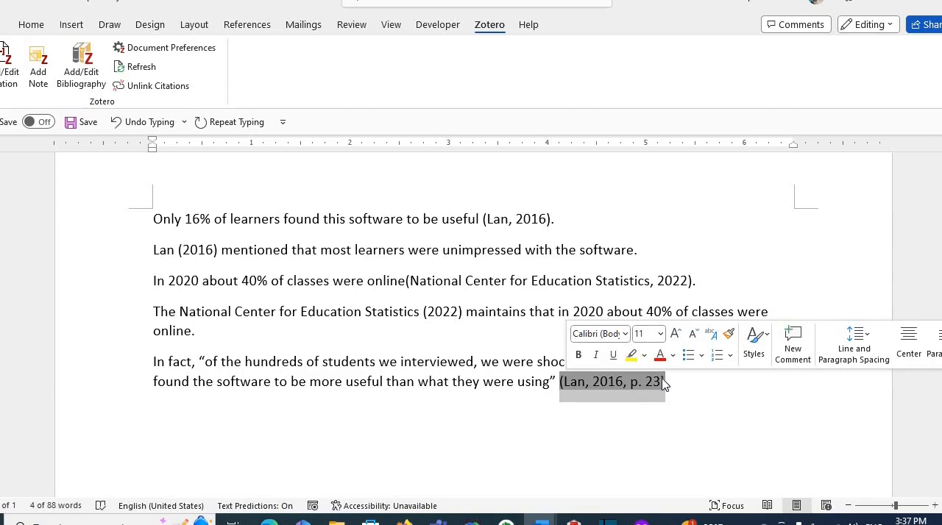
left_click(16, 80)
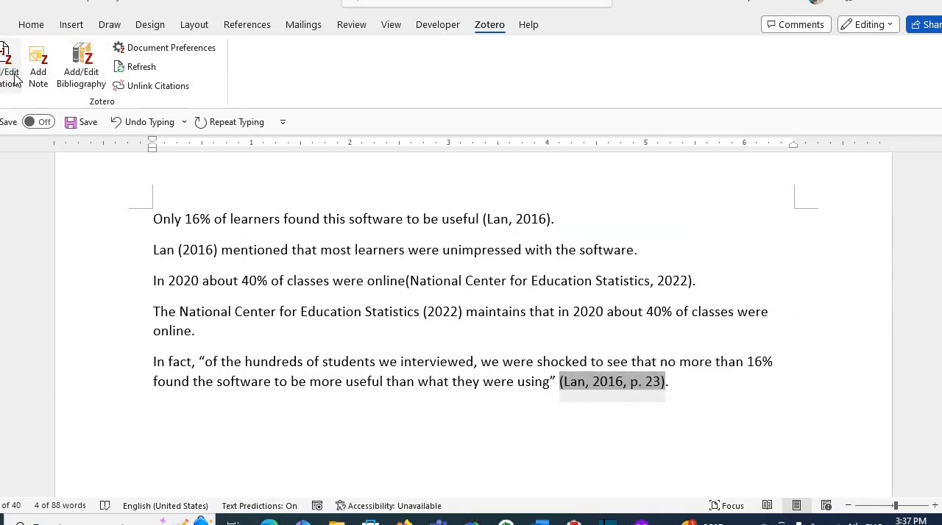
left_click(364, 198)
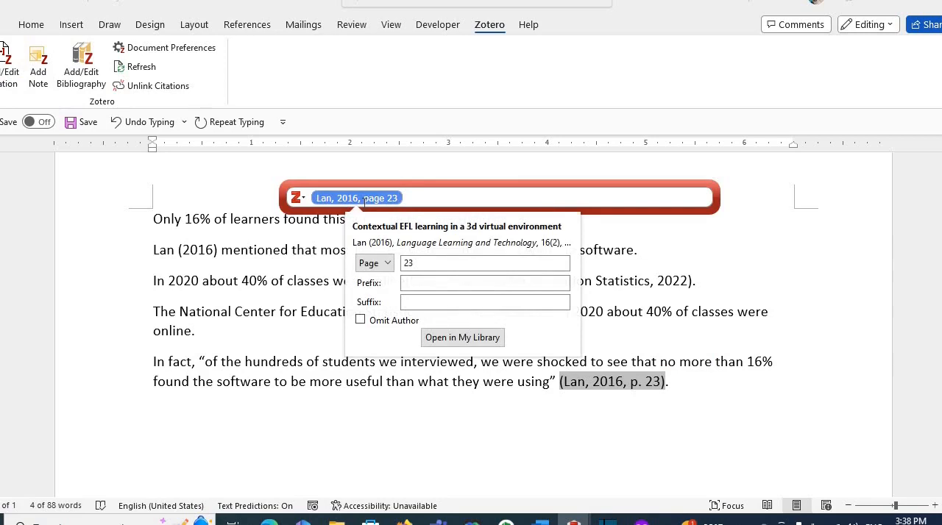
left_click(375, 264)
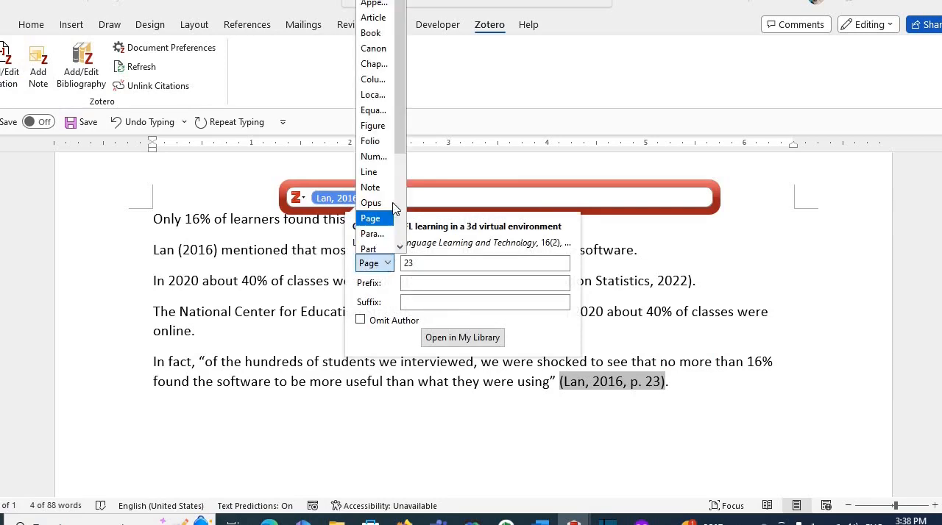
left_click(379, 234)
left_click(409, 265)
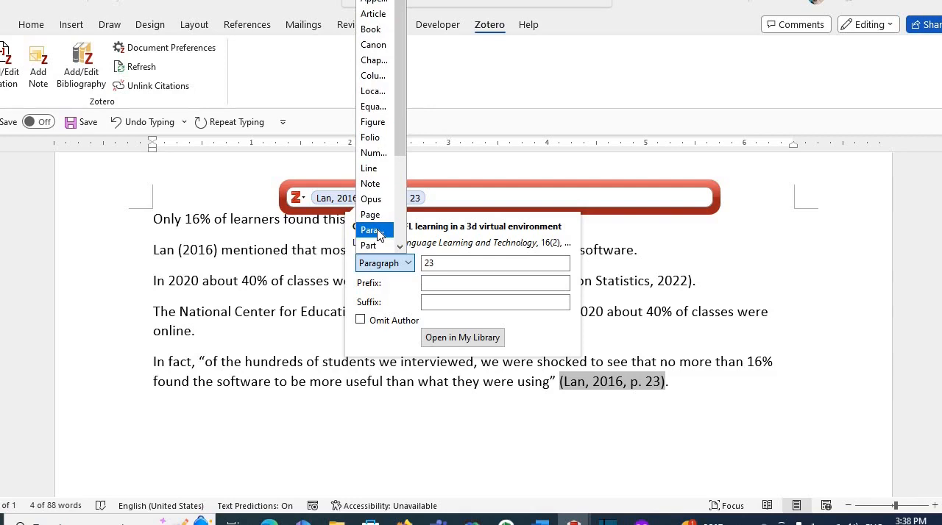
left_click(371, 230)
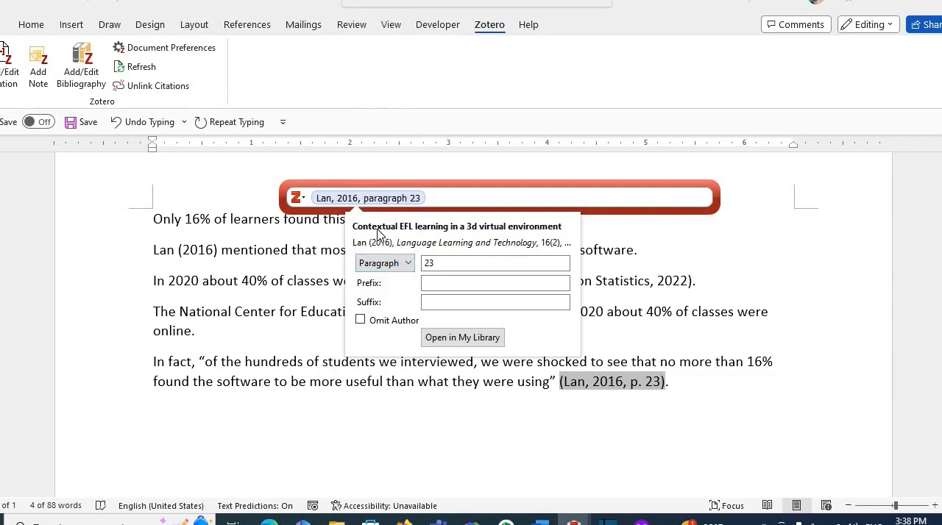
- Set the citation's paragraph number to 6 and update it in the document
left_click(455, 264)
key("BackSpace")
key("BackSpace")
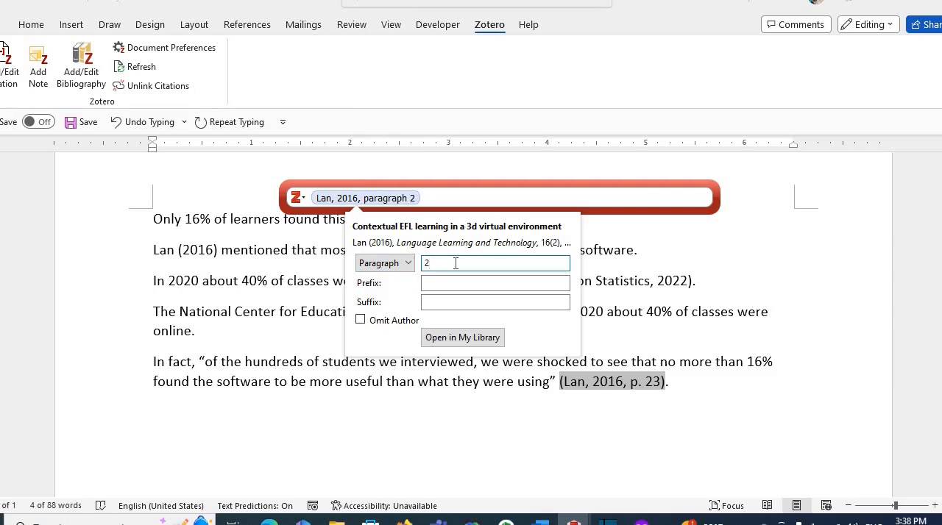
type("6")
left_click(589, 343)
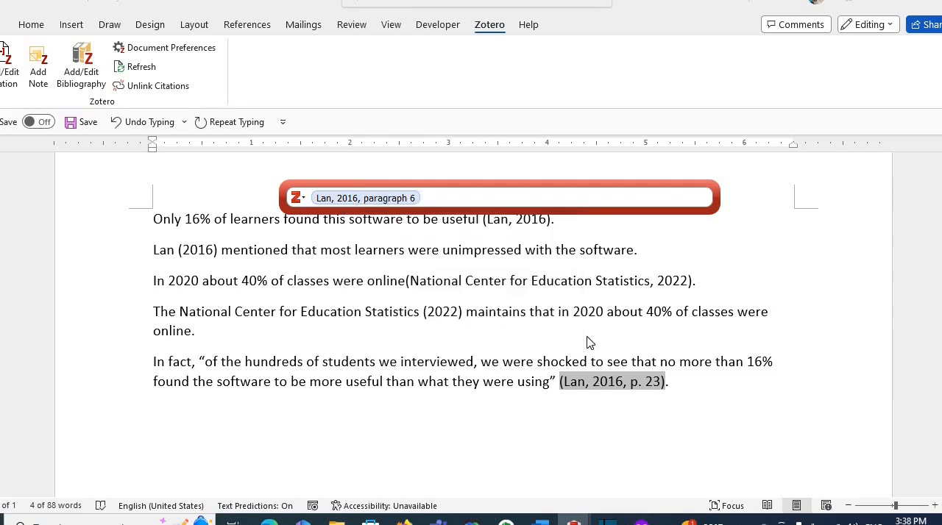
left_click(488, 194)
key("Return")
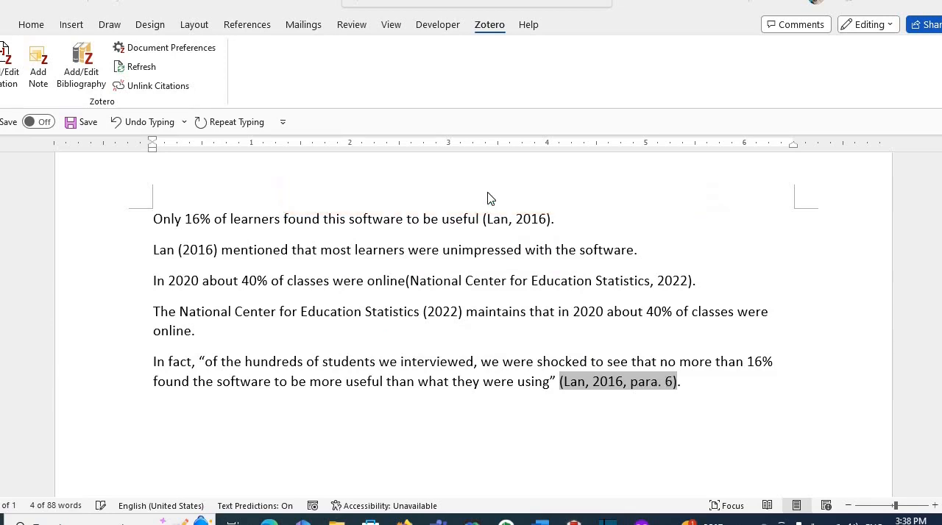
- Add a "Works Cited" heading on a new line after the last sentence and insert the Zotero bibliography beneath it
left_click(696, 398)
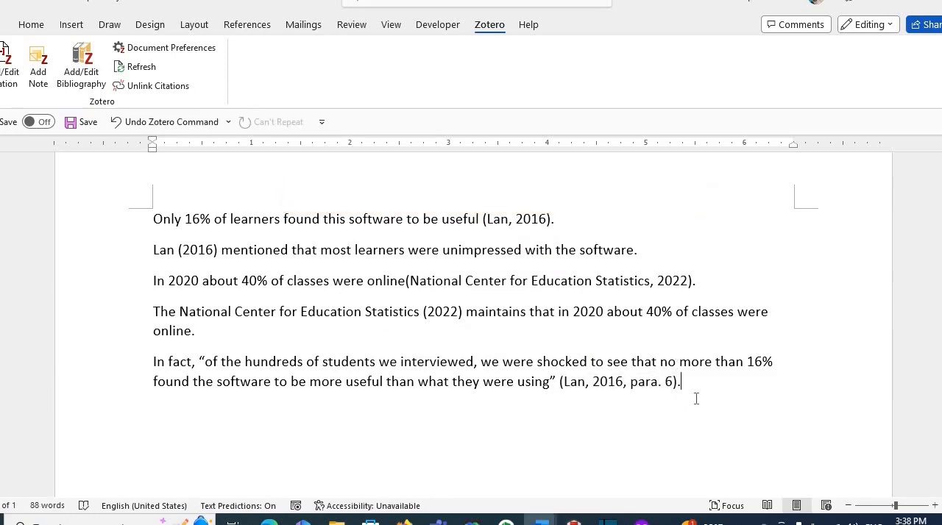
key("Return")
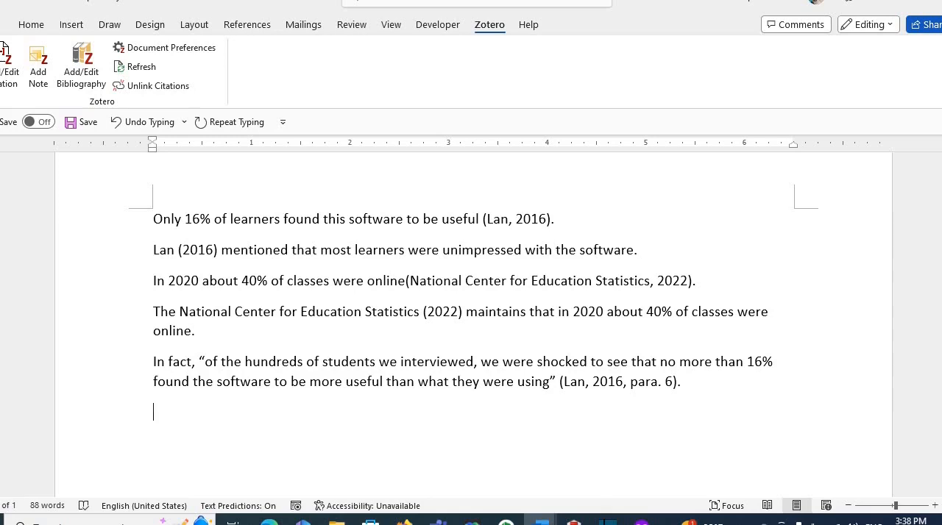
type("Works Cited")
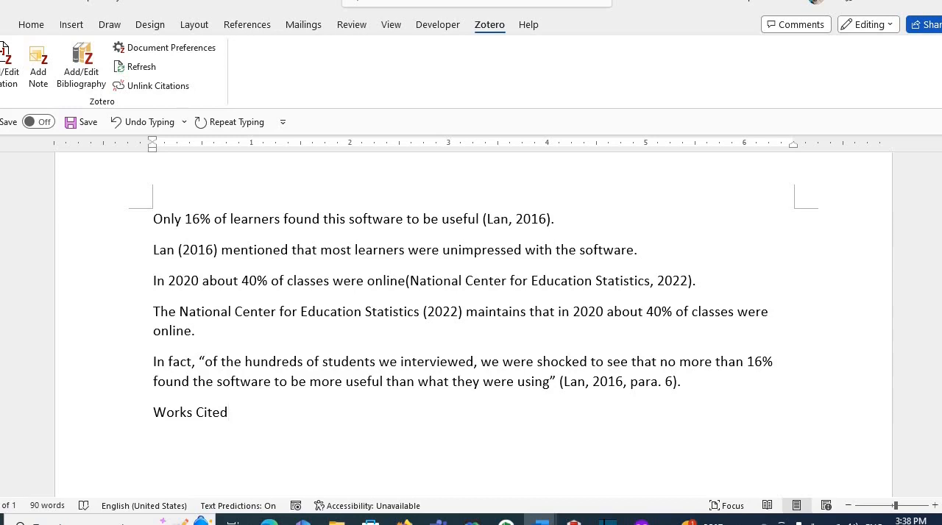
key("Return")
left_click(81, 64)
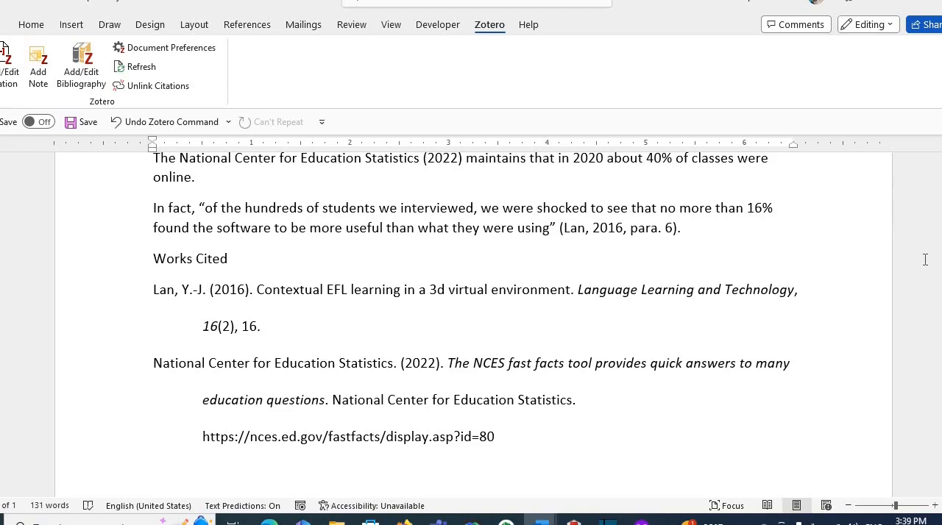
left_click_drag(256, 290, 571, 290)
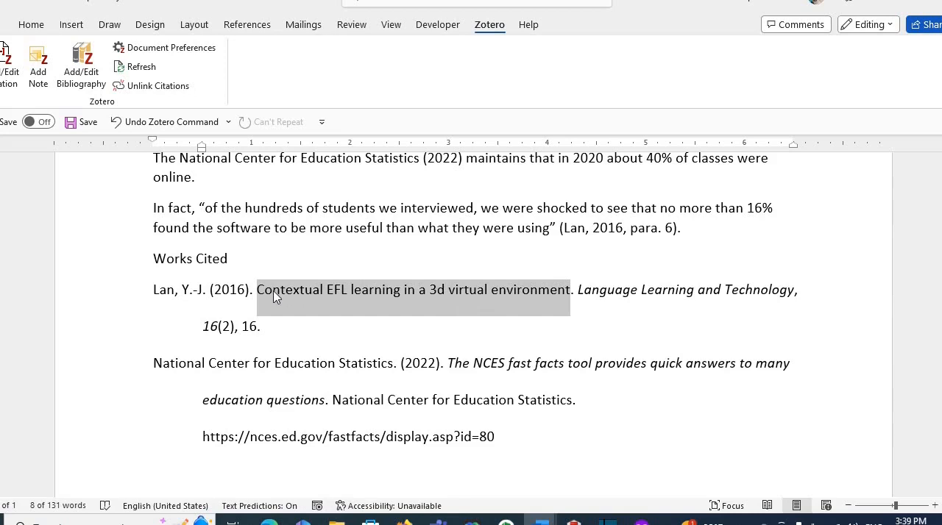